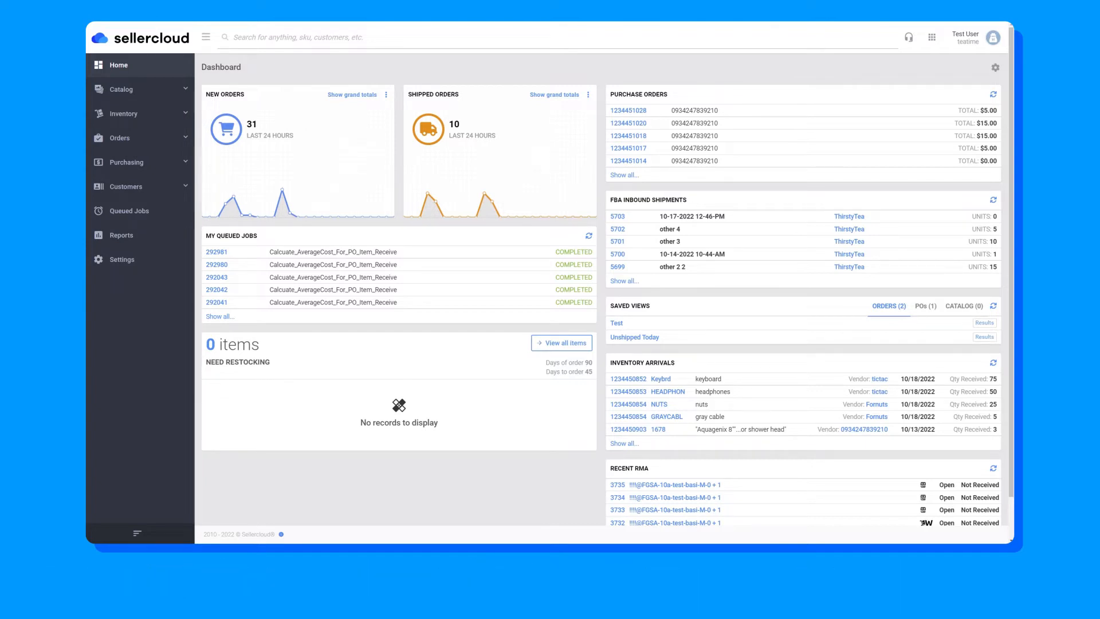
# - Search the product catalog for active products with the SKU TestSKU4
pyautogui.click(160, 90)
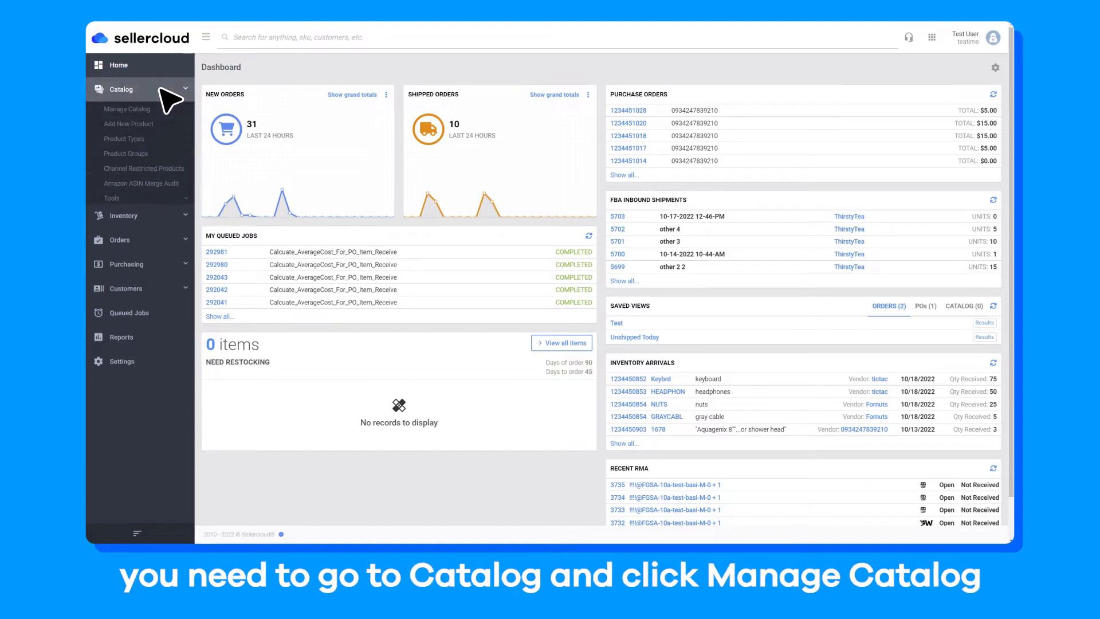
pyautogui.click(151, 109)
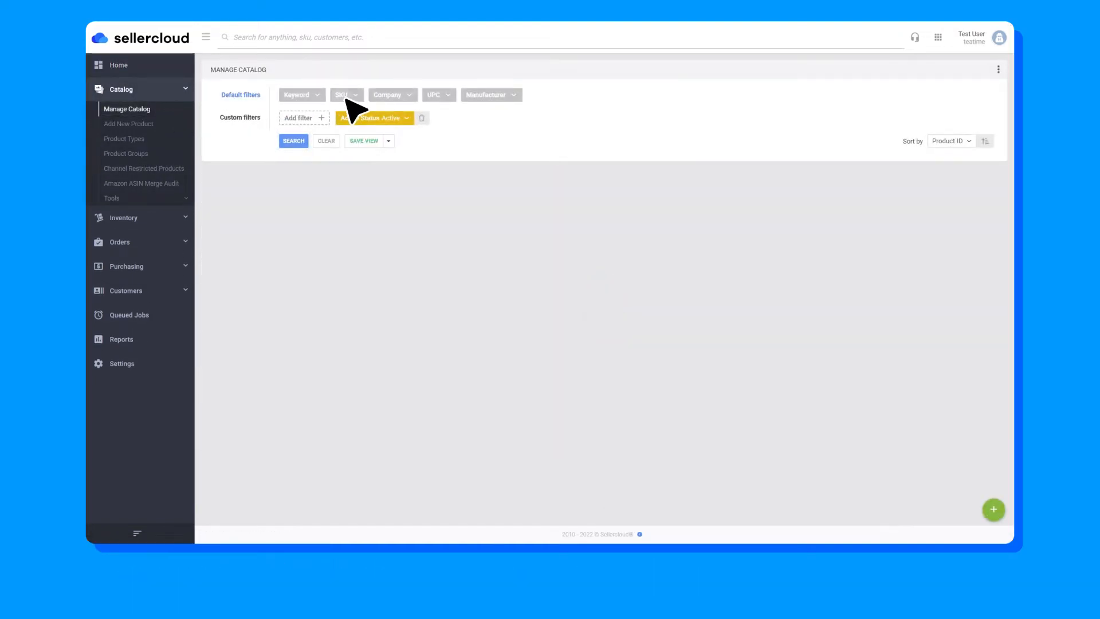
pyautogui.click(342, 96)
pyautogui.write('TestSKU4')
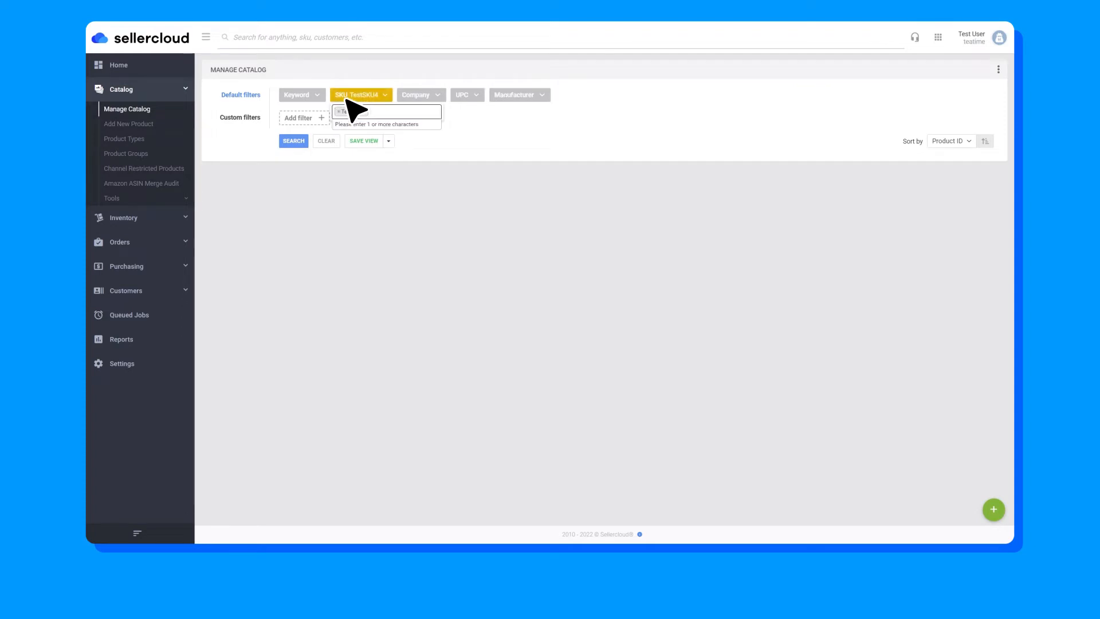
pyautogui.click(345, 99)
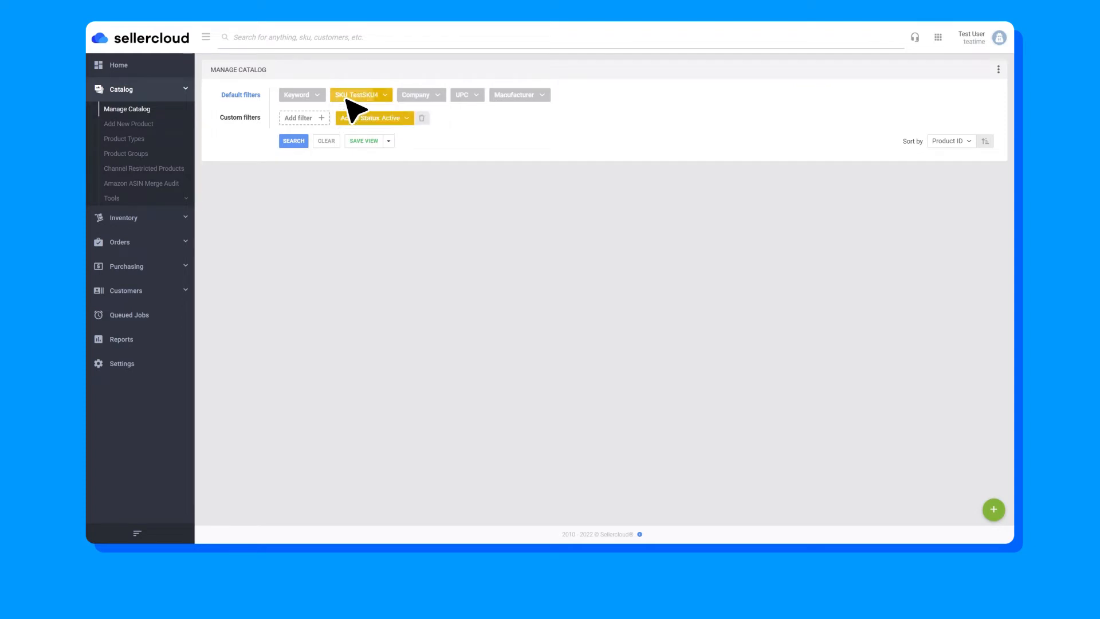
pyautogui.click(295, 142)
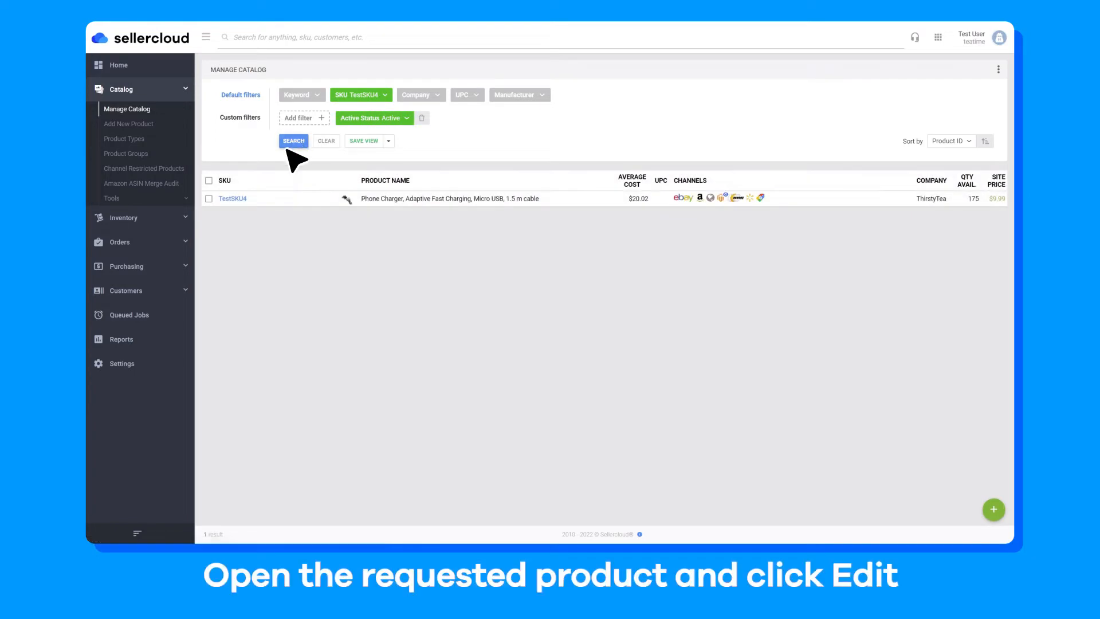
# - Open product TestSKU4, unlock its Purchasing information for editing and open the Average Cost Details
pyautogui.click(236, 199)
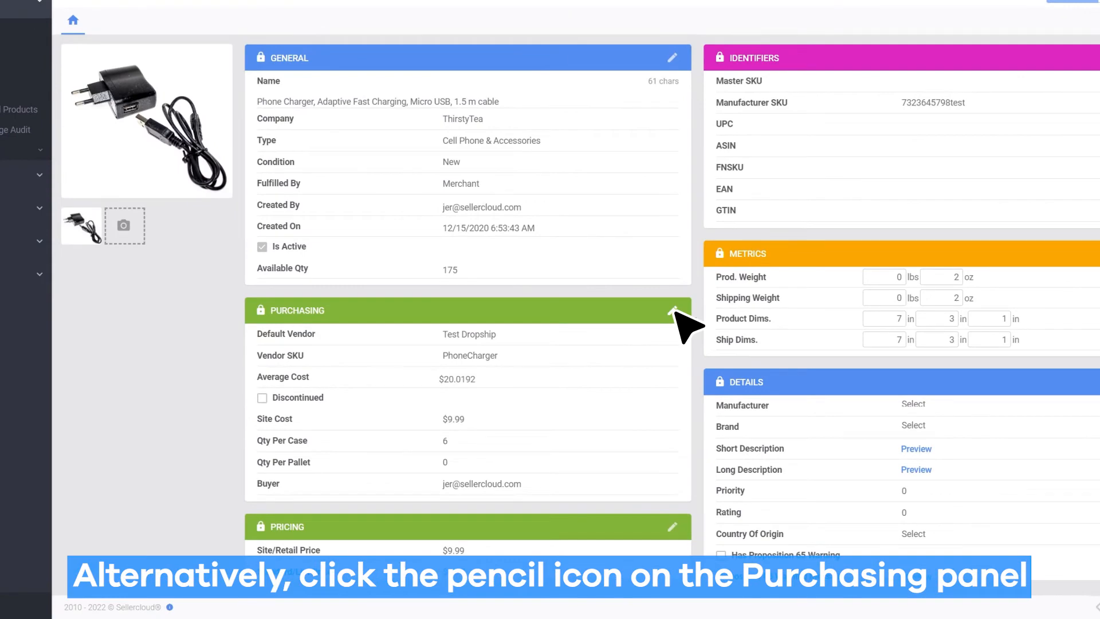
pyautogui.click(673, 311)
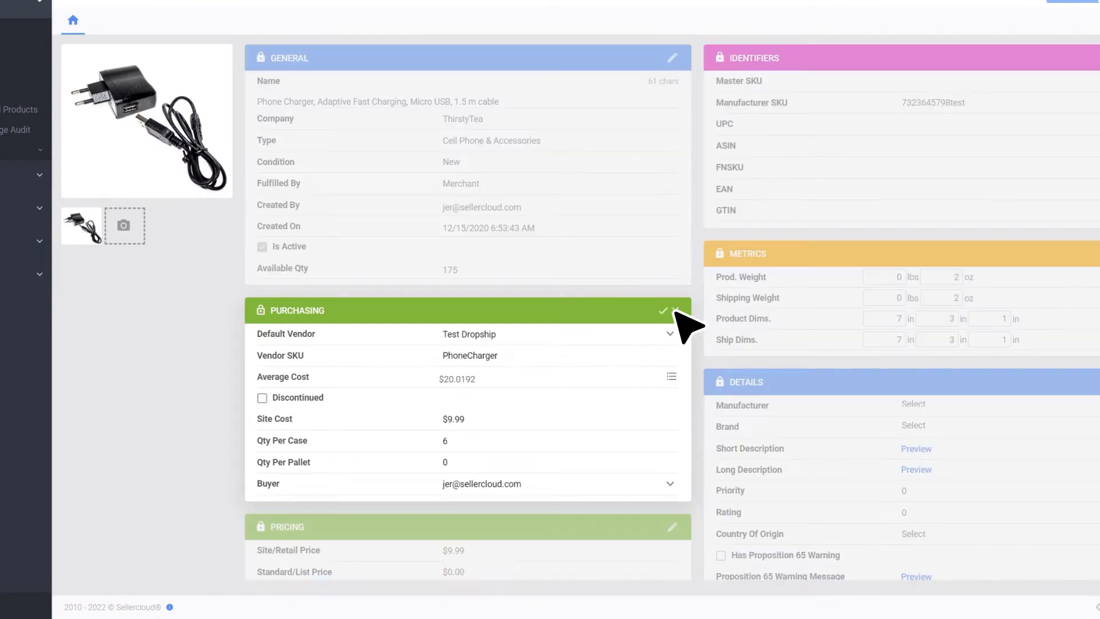
pyautogui.click(671, 377)
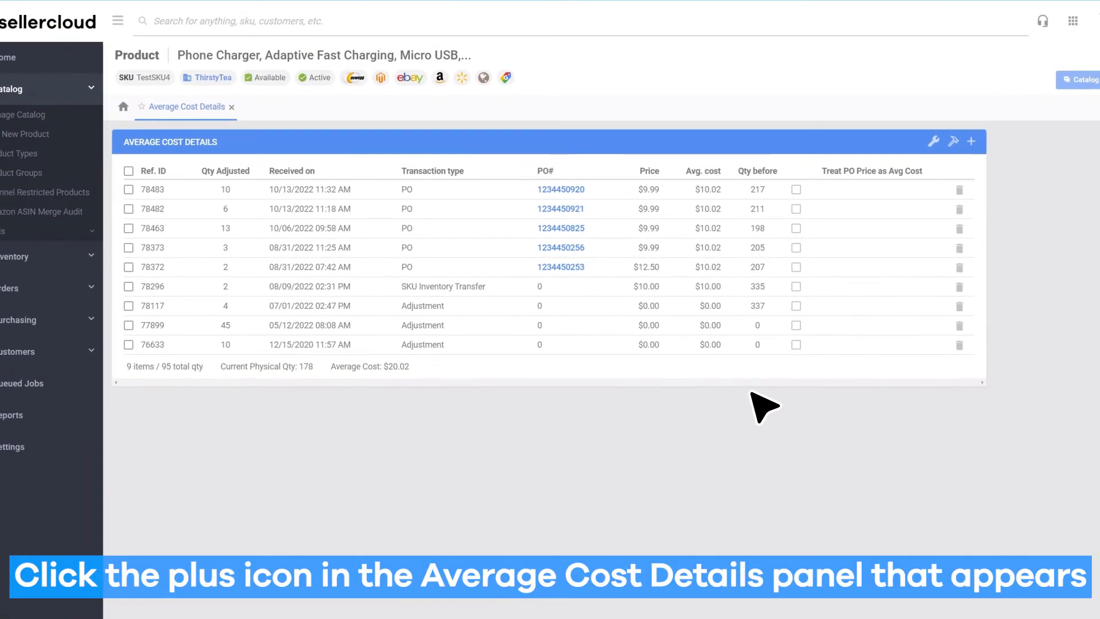
# - Add a cost adjustment of 10 as a per-unit adjustment with the reason "Changed Price"
pyautogui.click(972, 142)
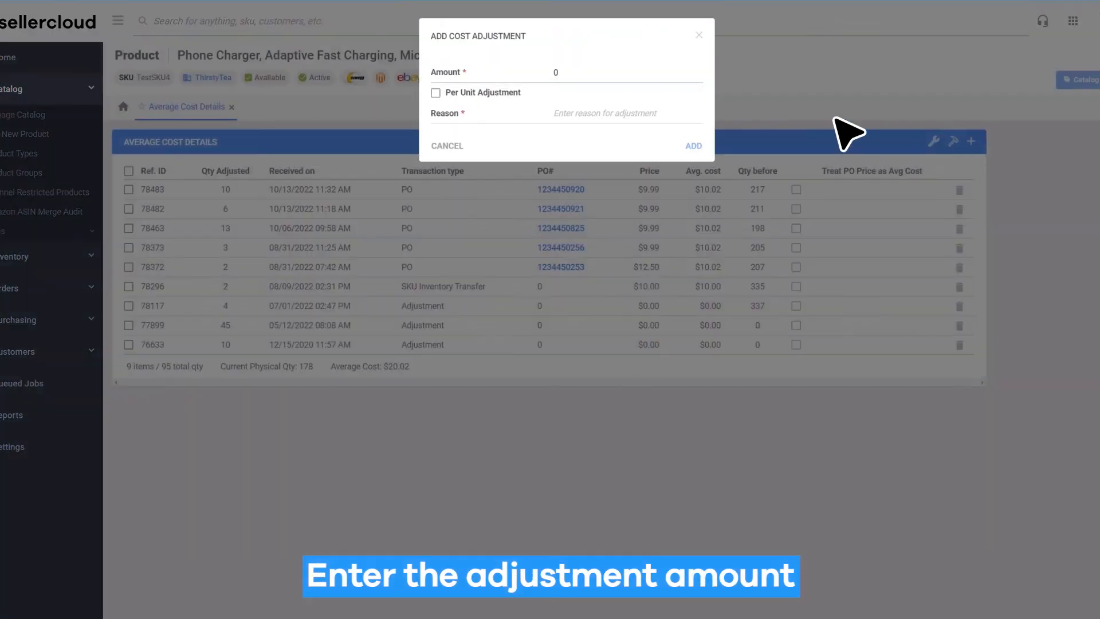
pyautogui.press('BackSpace')
pyautogui.write('10')
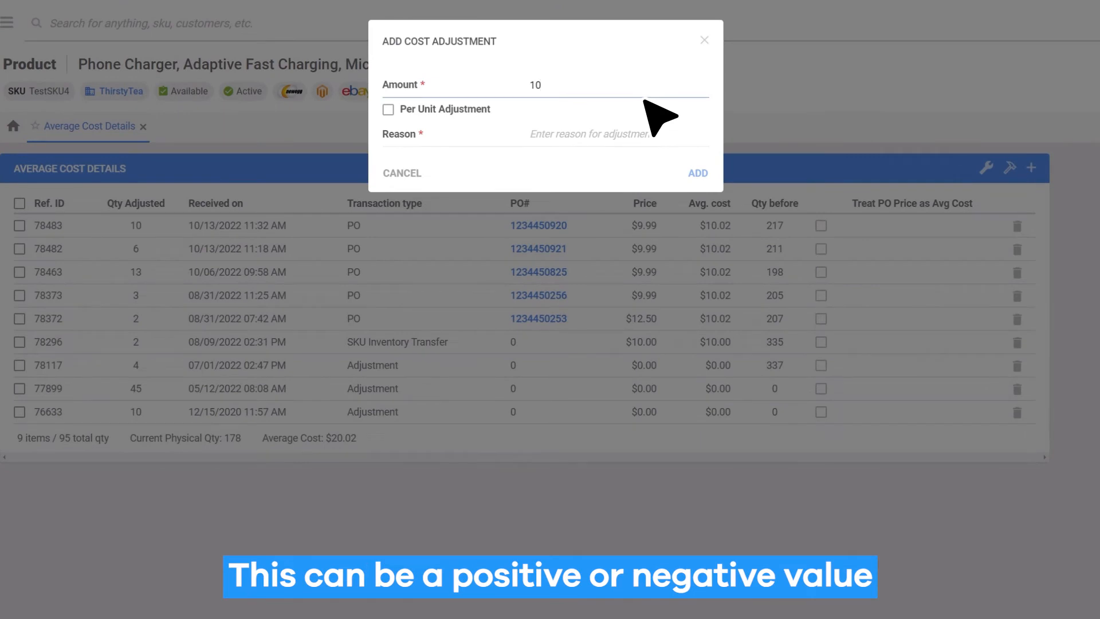
pyautogui.click(389, 110)
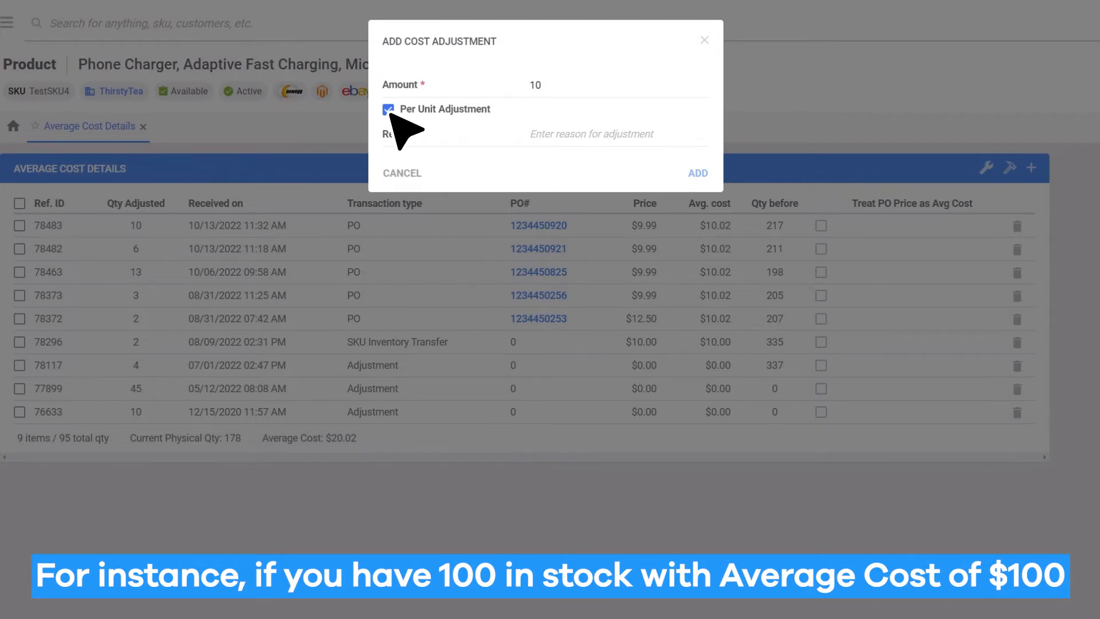
pyautogui.click(389, 113)
pyautogui.click(389, 113)
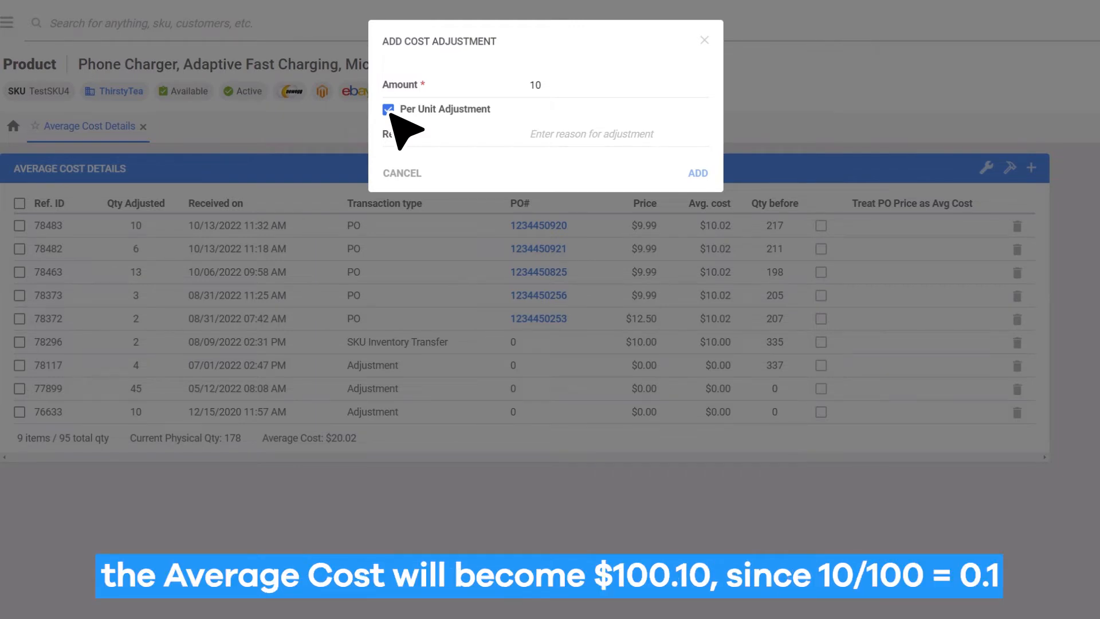
pyautogui.click(597, 145)
pyautogui.write('Changed Price')
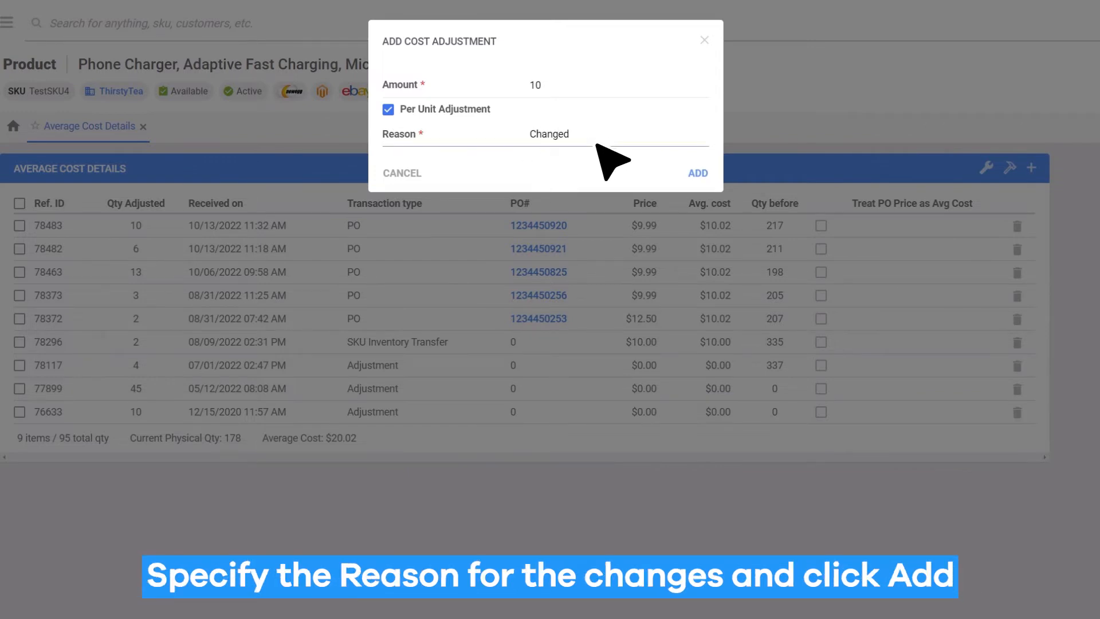
pyautogui.click(699, 174)
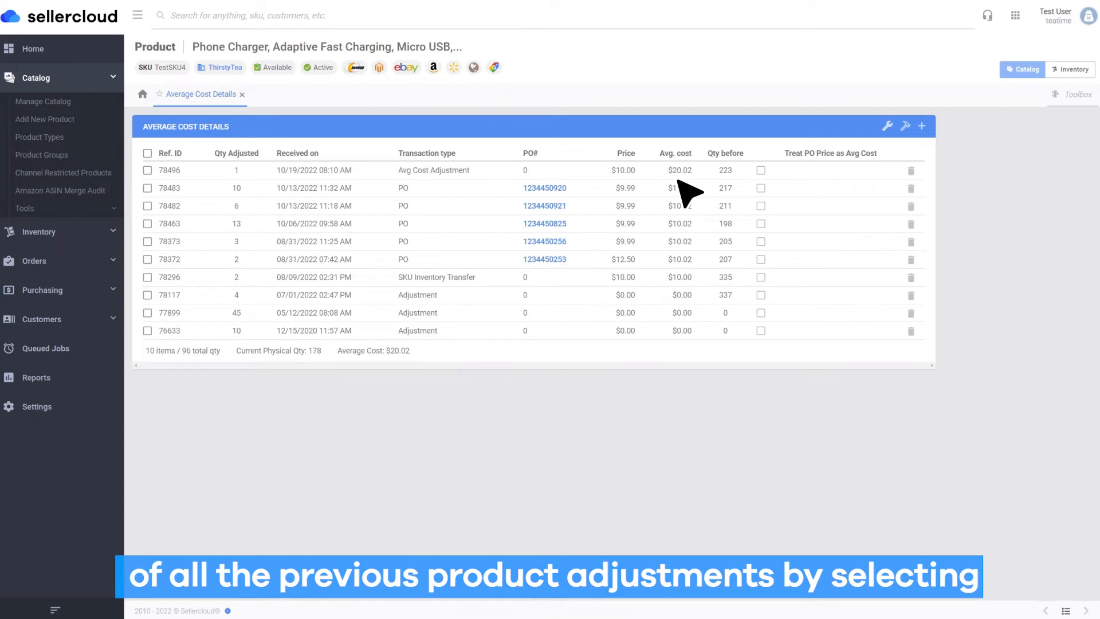
# - Open the product's Average Cost Details from its Toolbox to view all previous adjustments
pyautogui.click(1077, 94)
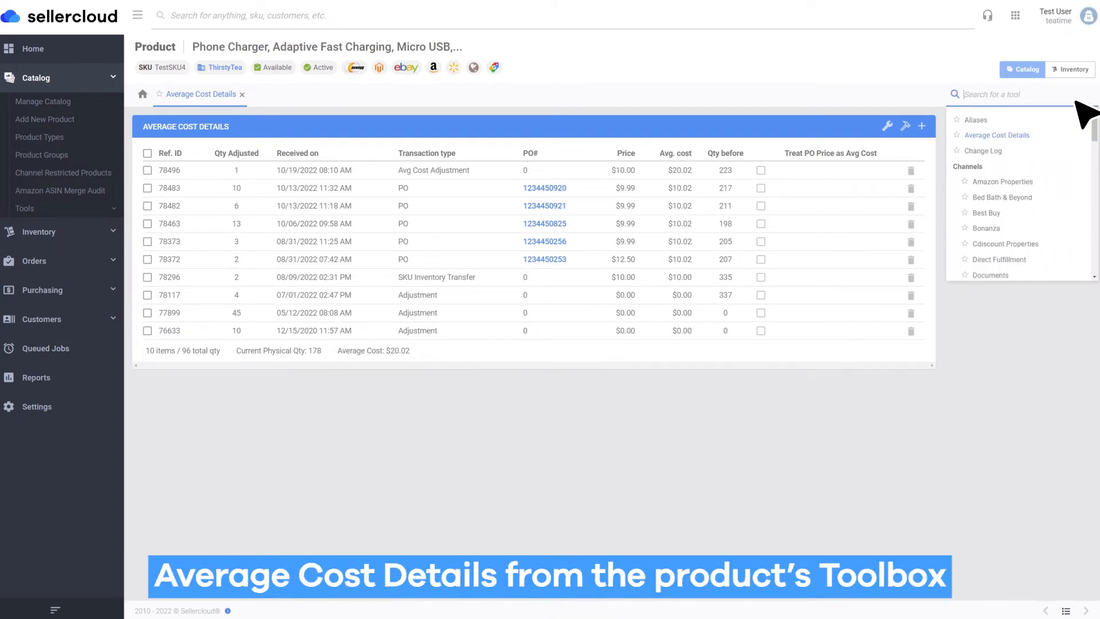
pyautogui.click(1001, 138)
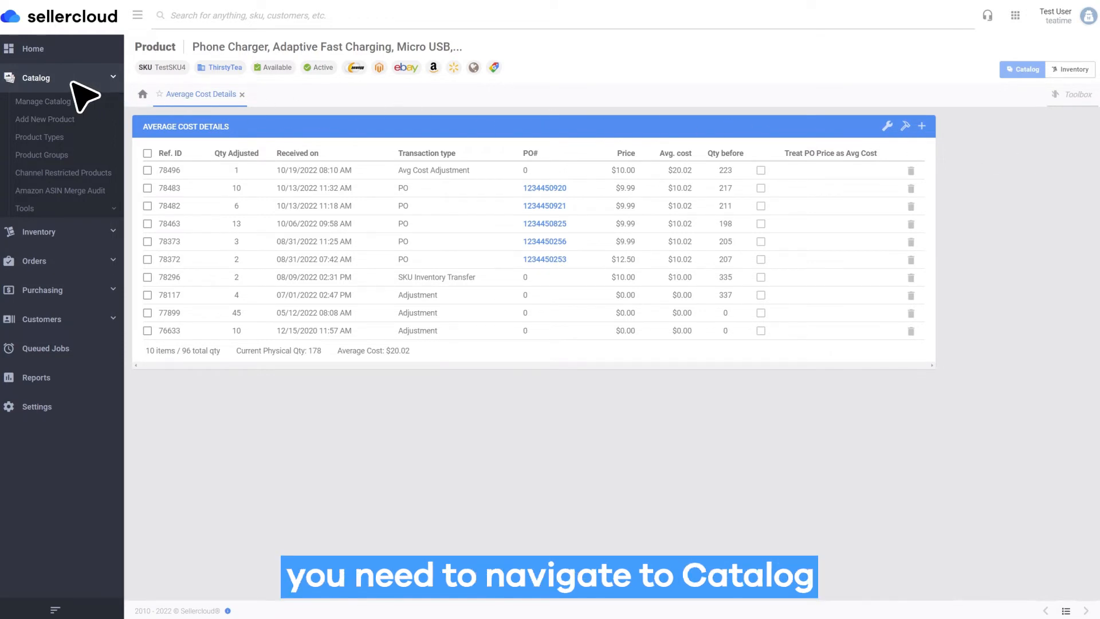
# - Download the Excel template for importing product average cost adjustments
pyautogui.click(43, 210)
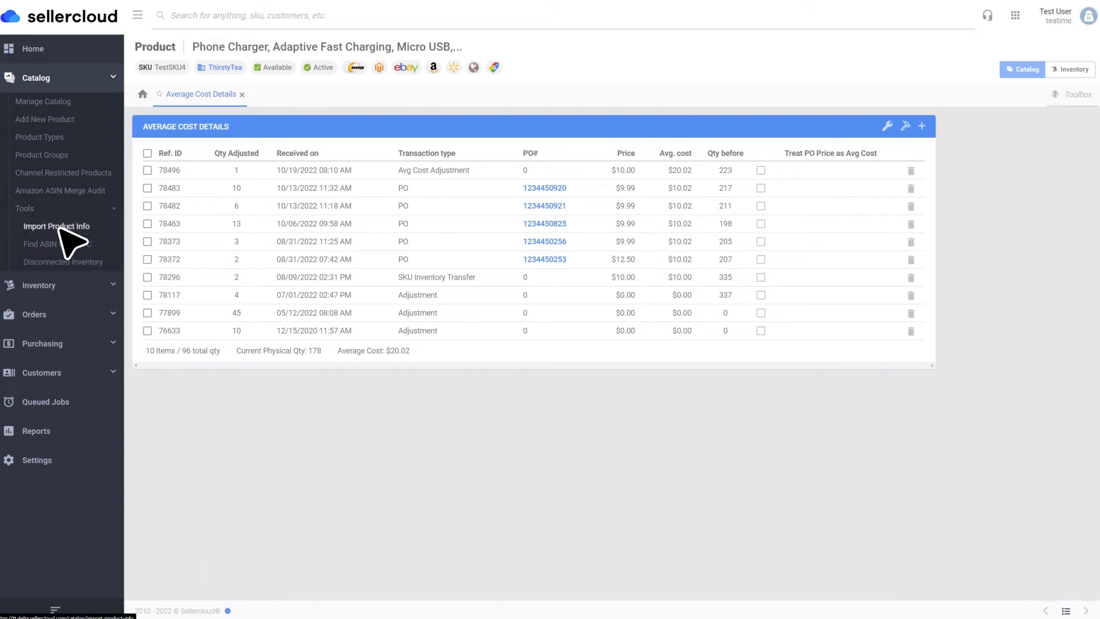
pyautogui.click(59, 227)
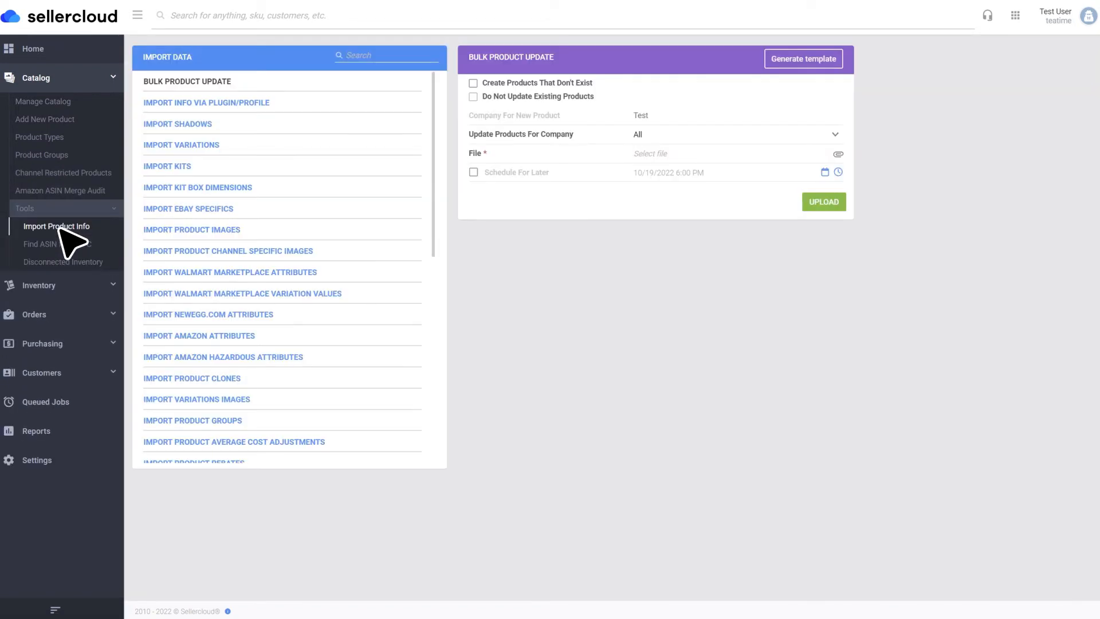
pyautogui.click(281, 444)
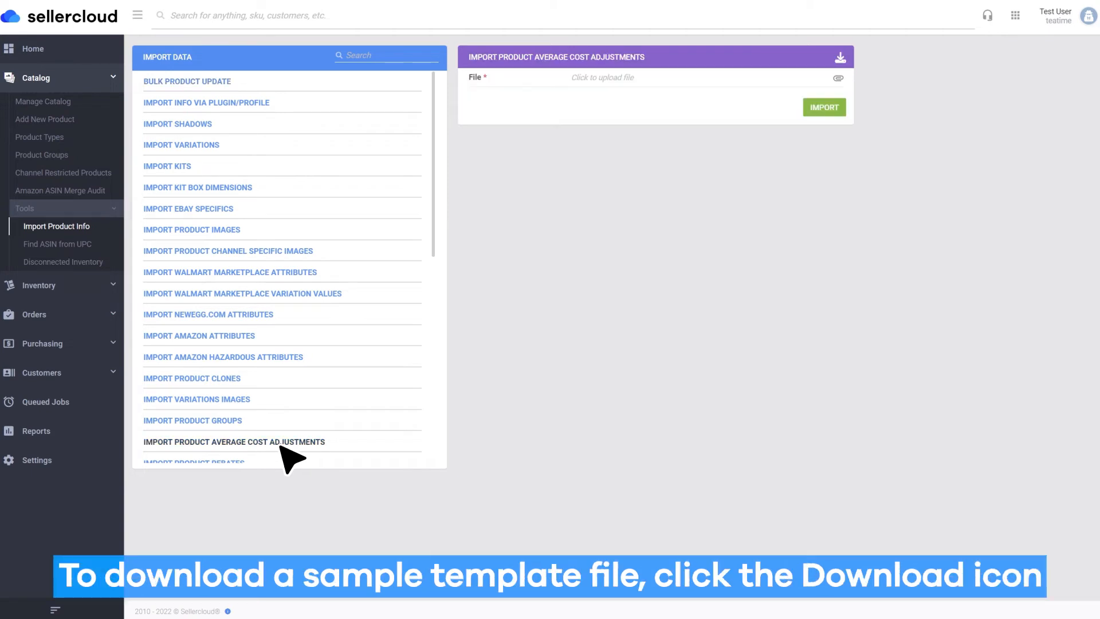
pyautogui.click(841, 58)
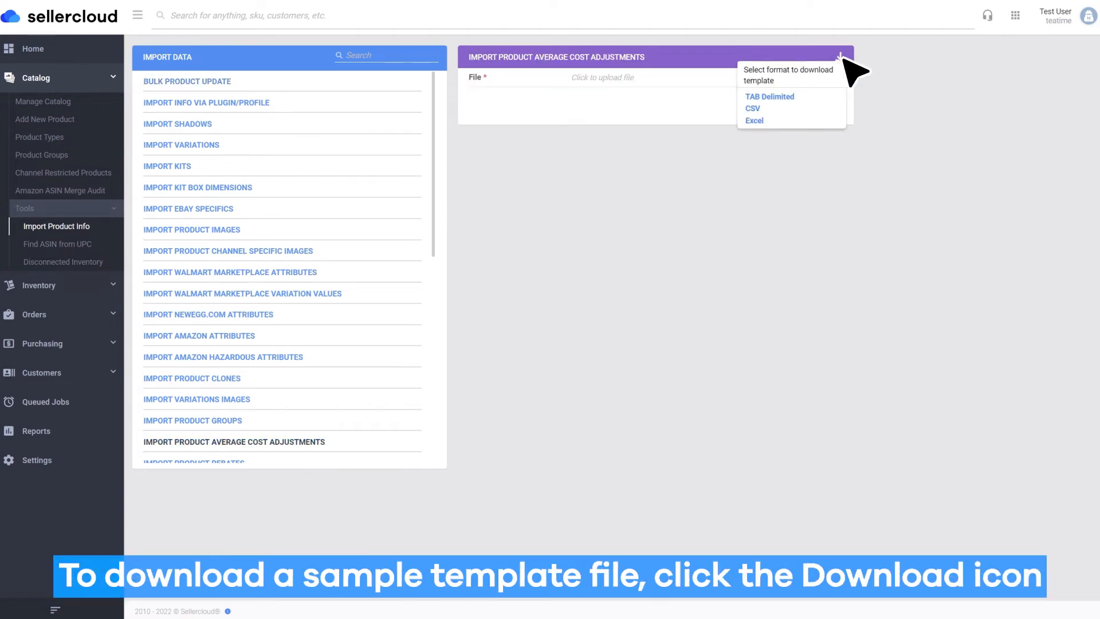
pyautogui.click(762, 121)
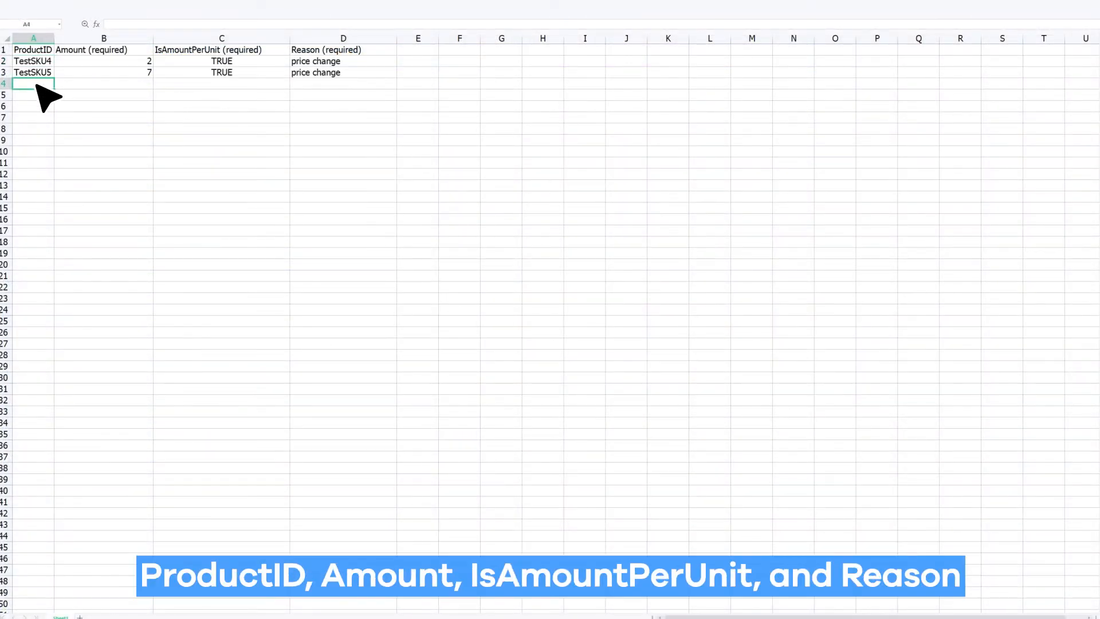
# - In the spreadsheet template, examine the required Amount, IsAmountPerUnit and Reason columns
pyautogui.click(123, 86)
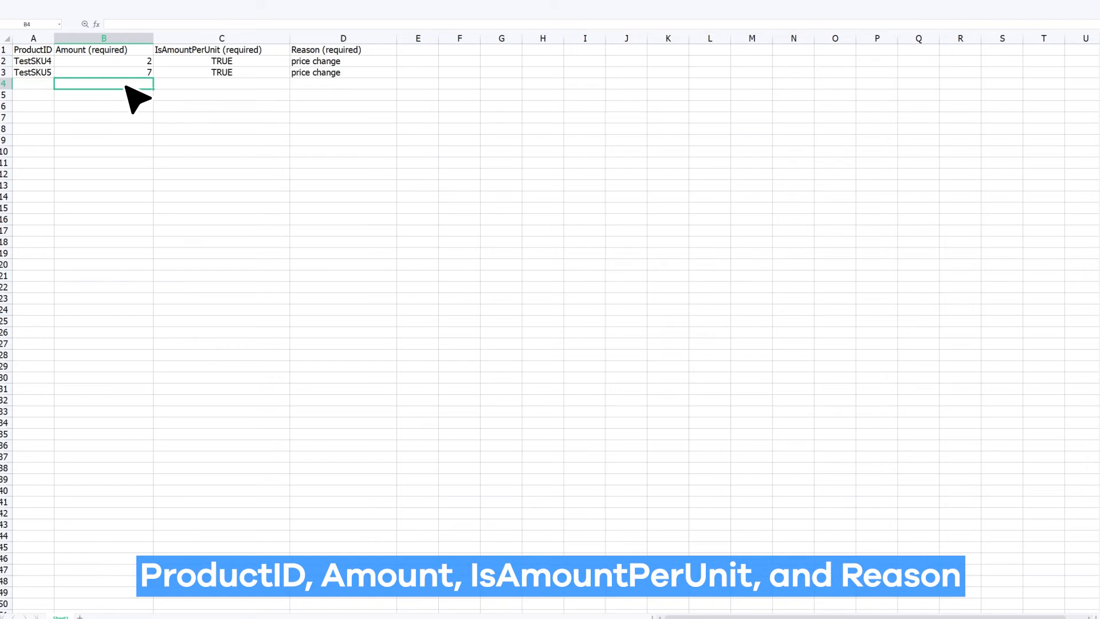
pyautogui.click(228, 85)
pyautogui.click(316, 87)
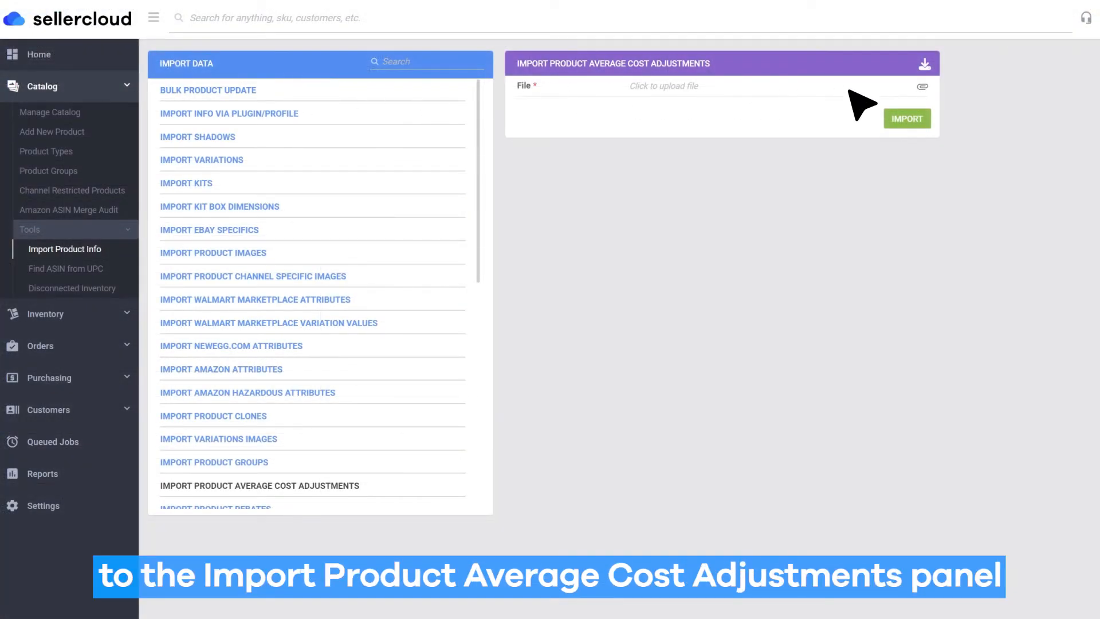
# - Attach DataImportTemplate_ProductAvgCostAdjustments.xls to the average cost adjustments import and run the import
pyautogui.click(923, 88)
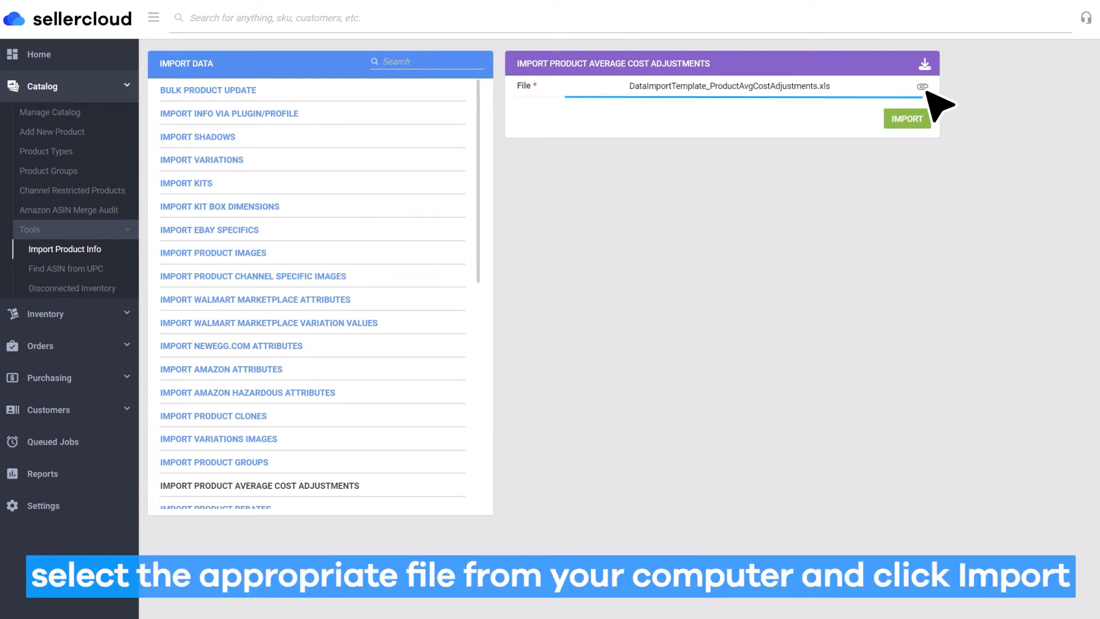
pyautogui.click(912, 124)
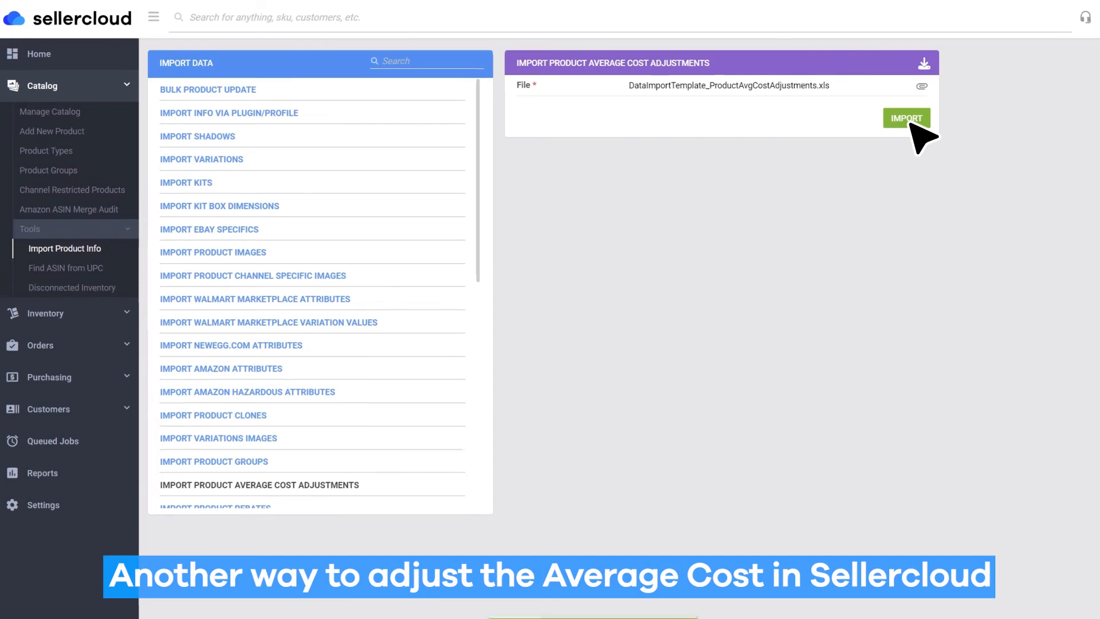